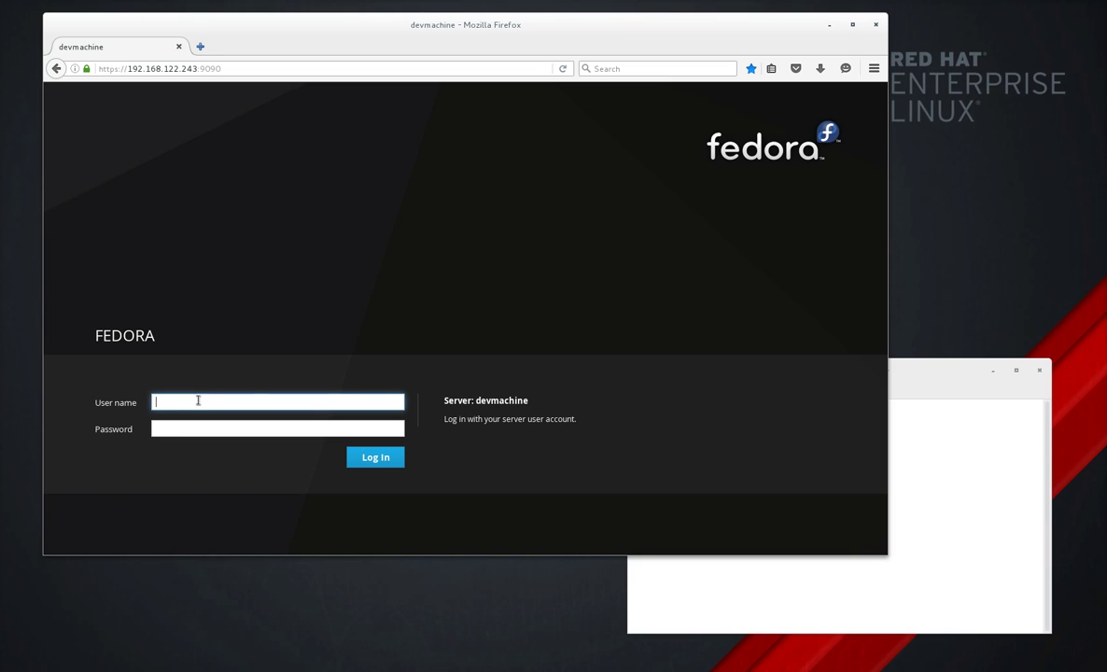
Log into Cockpit on devmachine with the server user's credentials and expand the Tools section.
key(Tab)
key(Return)
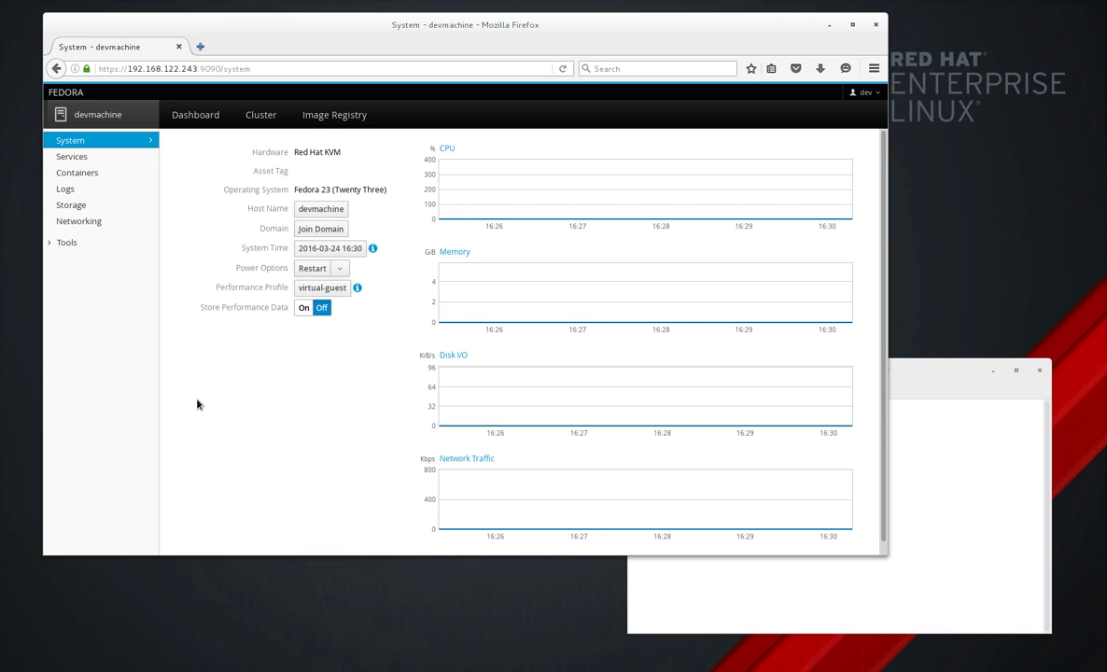
click(71, 241)
Open the SELinux Troubleshoot page, which reports no SELinux alerts.
click(92, 264)
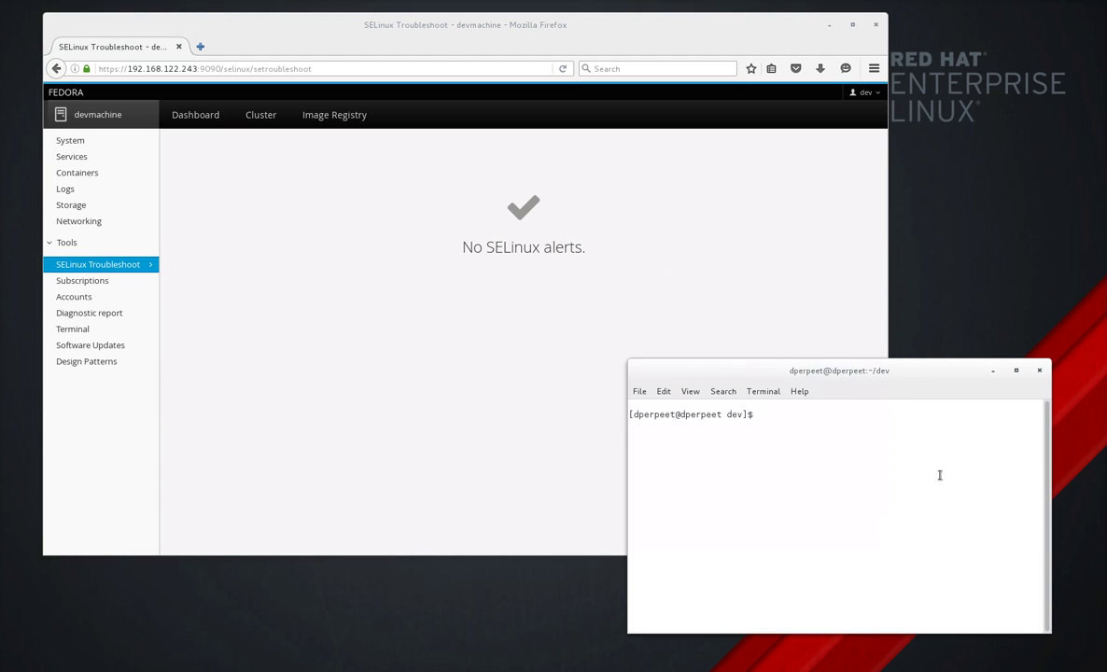
SSH into devmachine and relabel its ECDSA host key as admin_home_t with sudo chcon.
text(ssh dev@192.168.122.243)
key(Return)
key(Return)
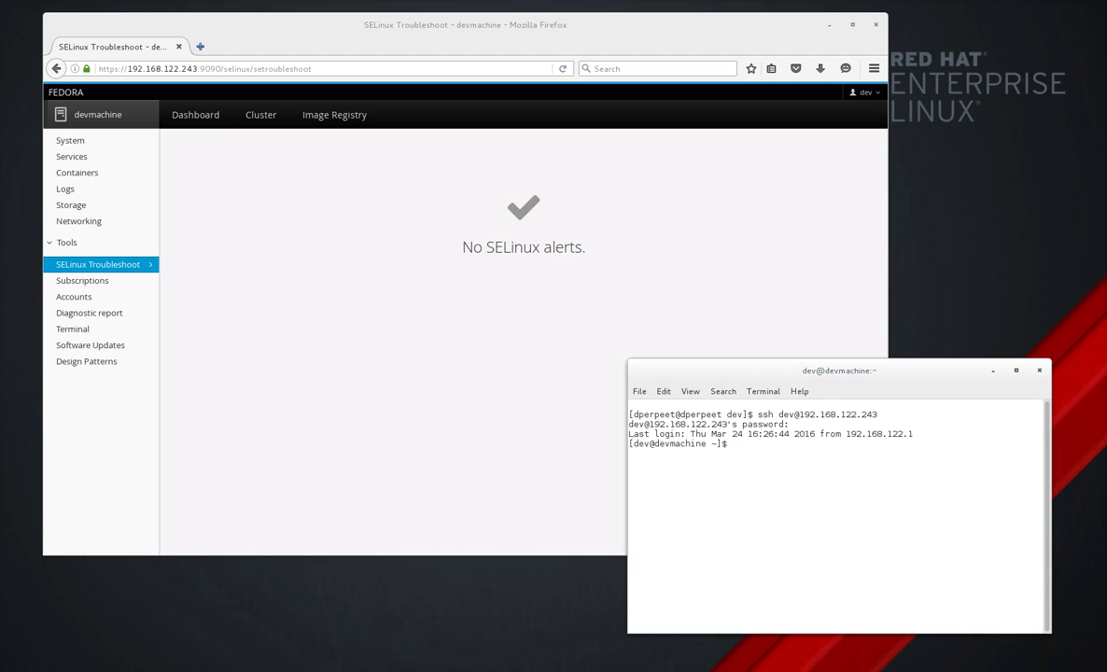
key(alt+Tab)
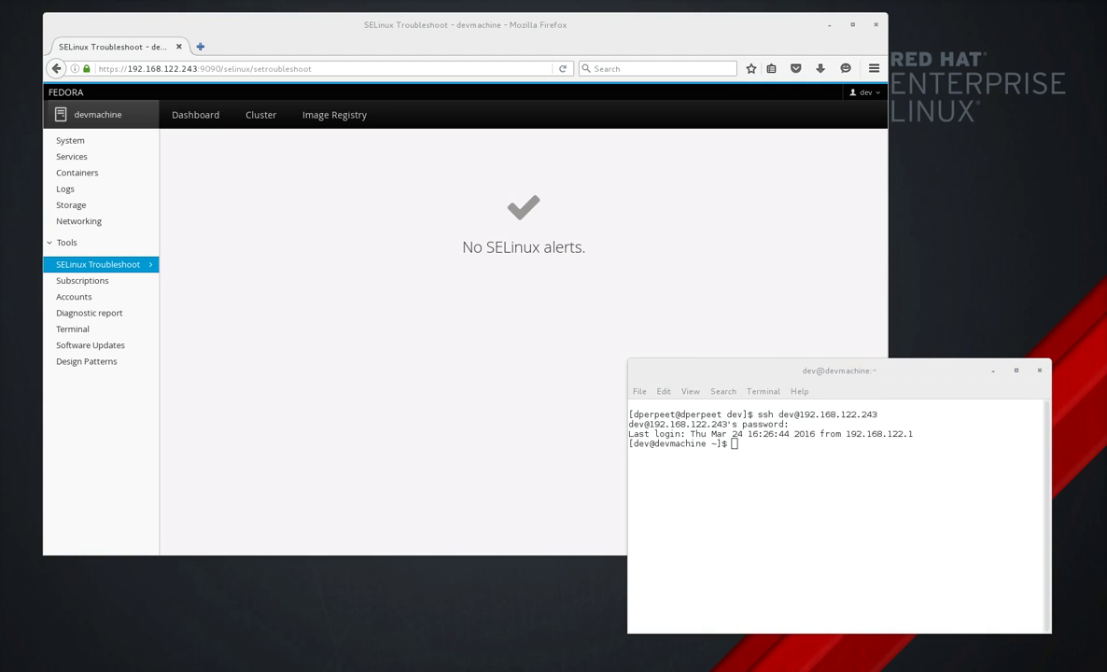
middle_click(822, 457)
key(Return)
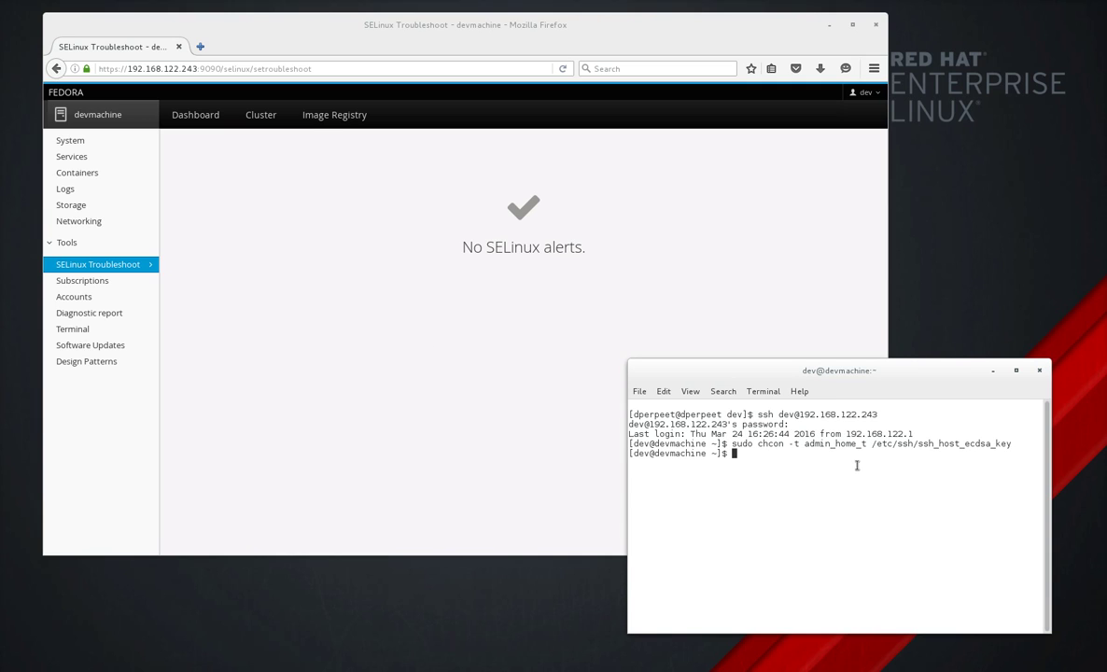
Restart sshd and check its status, which reports failing to load the ECDSA host key.
text(sudo systemctl restart sshd)
key(Return)
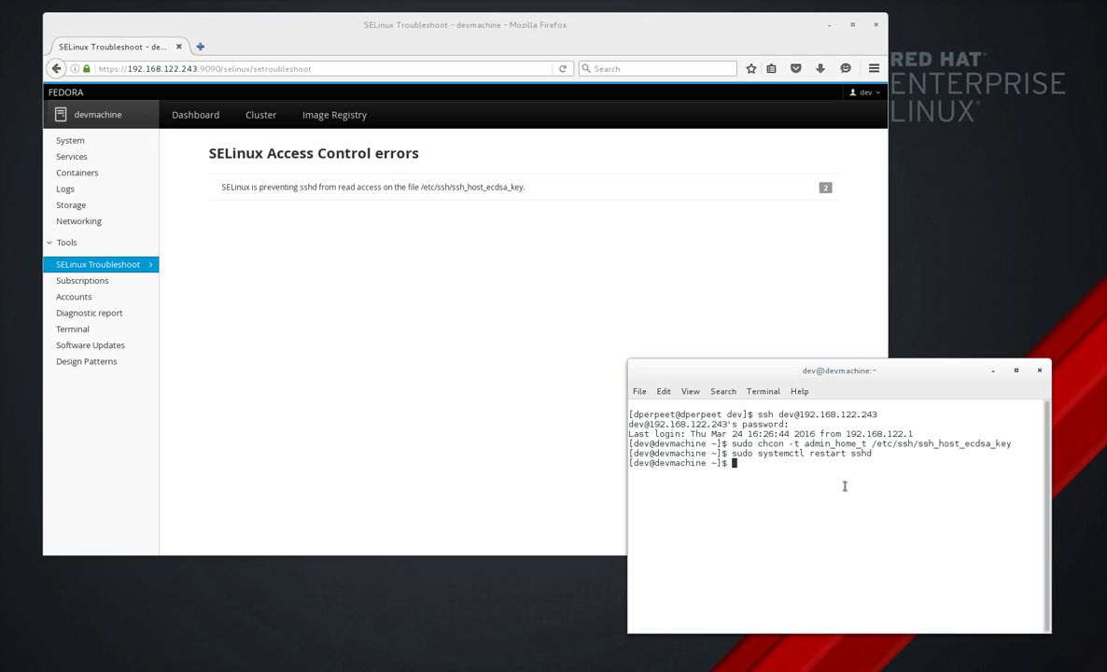
text(systemctl status sshd)
key(Return)
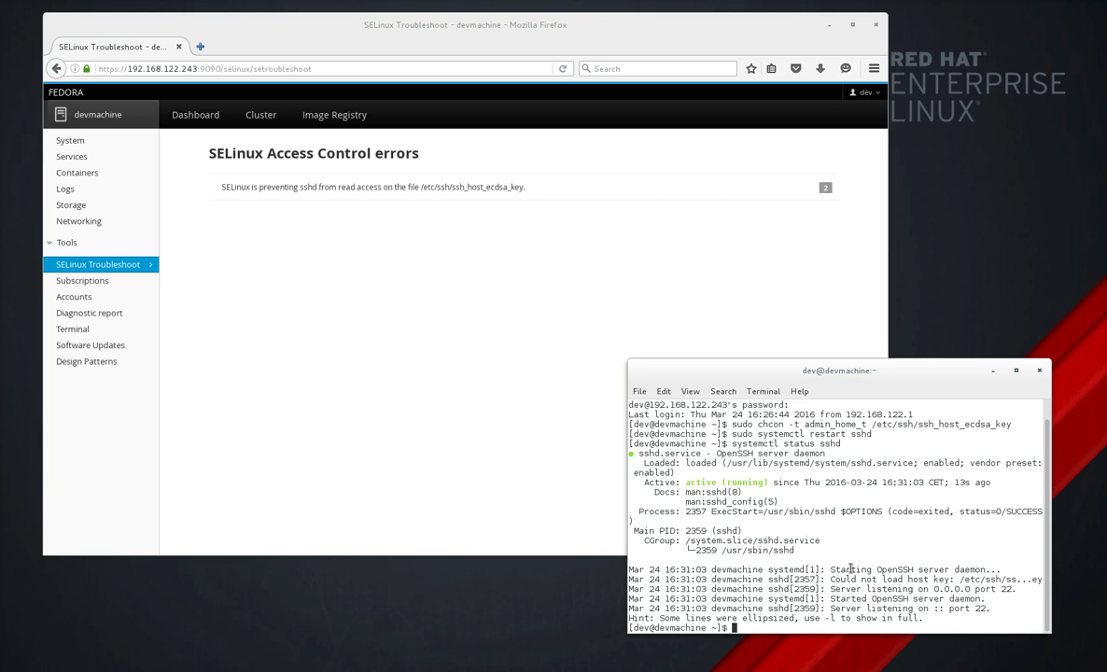
Log out of devmachine and retry ssh, getting a REMOTE HOST IDENTIFICATION HAS CHANGED warning.
key(ctrl+d)
key(Up)
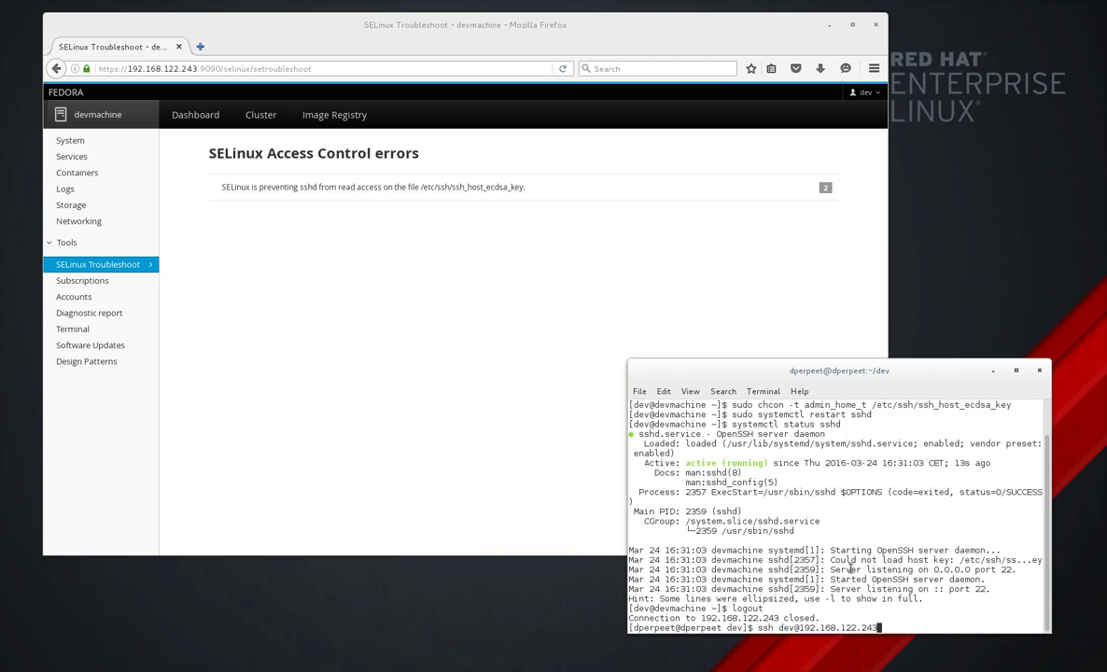
key(Return)
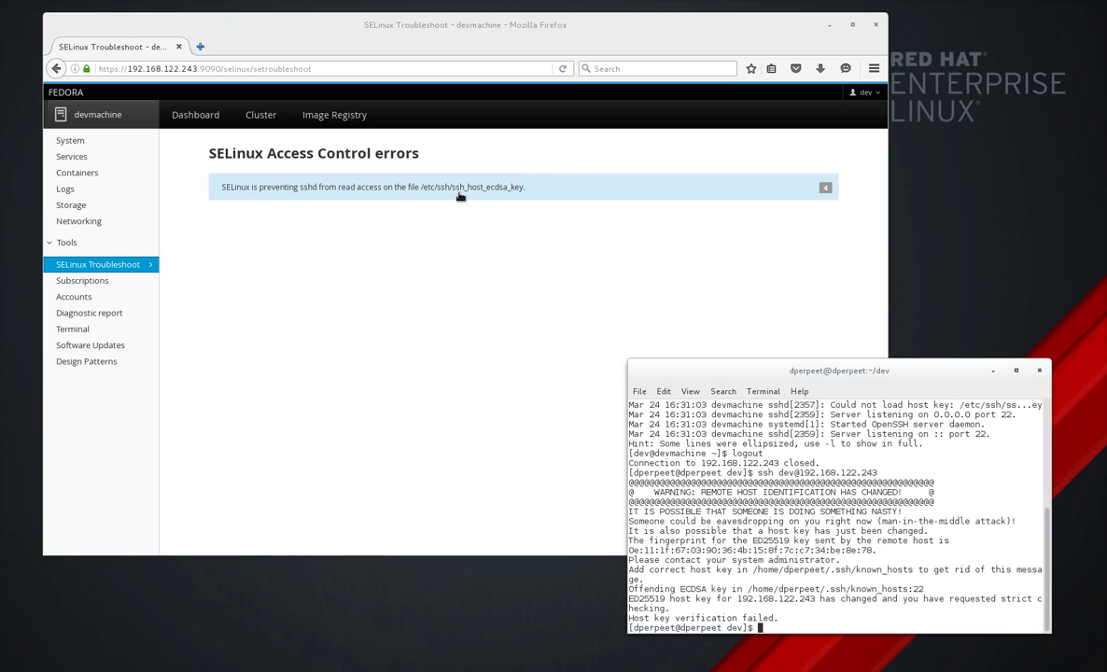
Expand the sshd ECDSA host-key alert, inspect its audit log entry, and return to its three solutions.
click(490, 198)
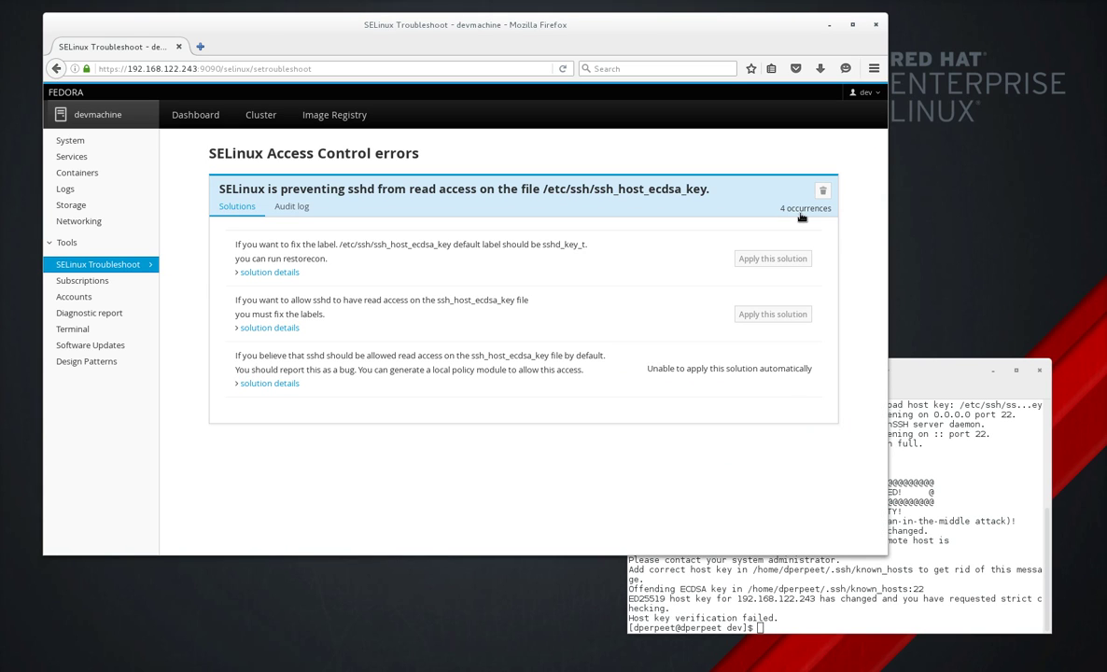
click(307, 212)
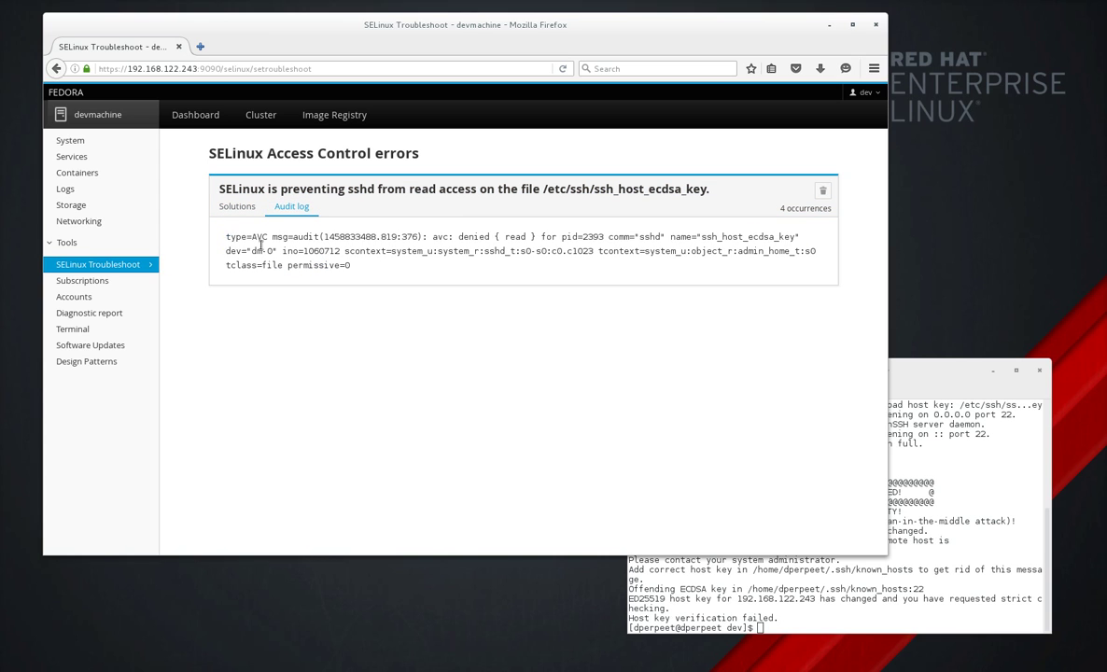
drag(226, 237, 359, 272)
click(358, 272)
click(237, 207)
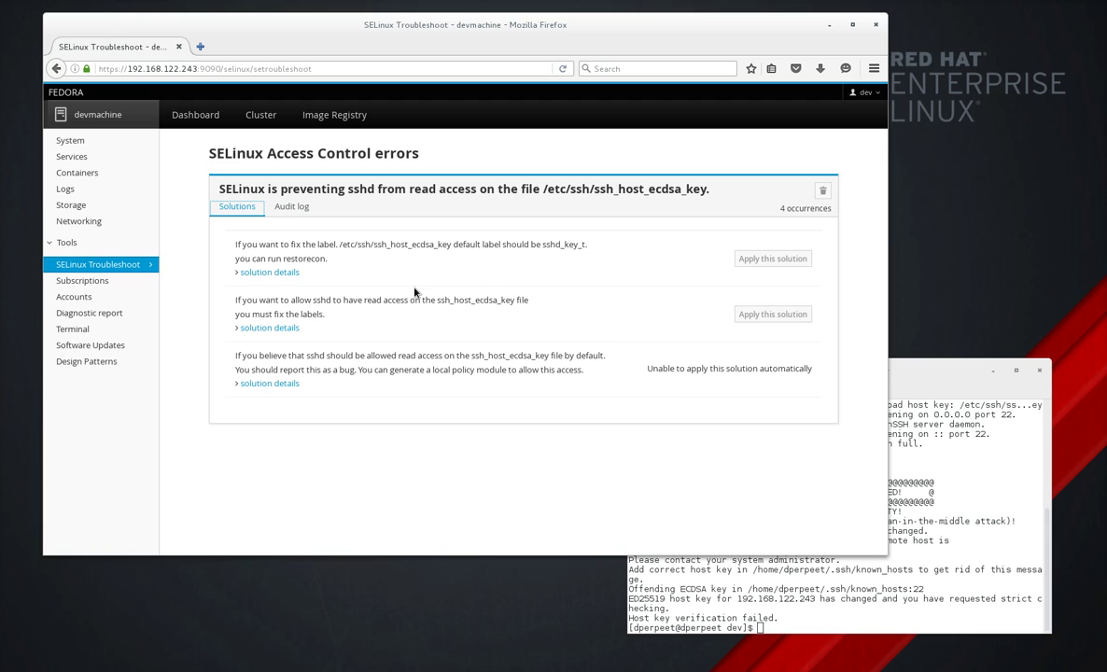
Review each solution's details, leaving the first one's restorecon command for ssh_host_ecdsa_key expanded.
click(291, 273)
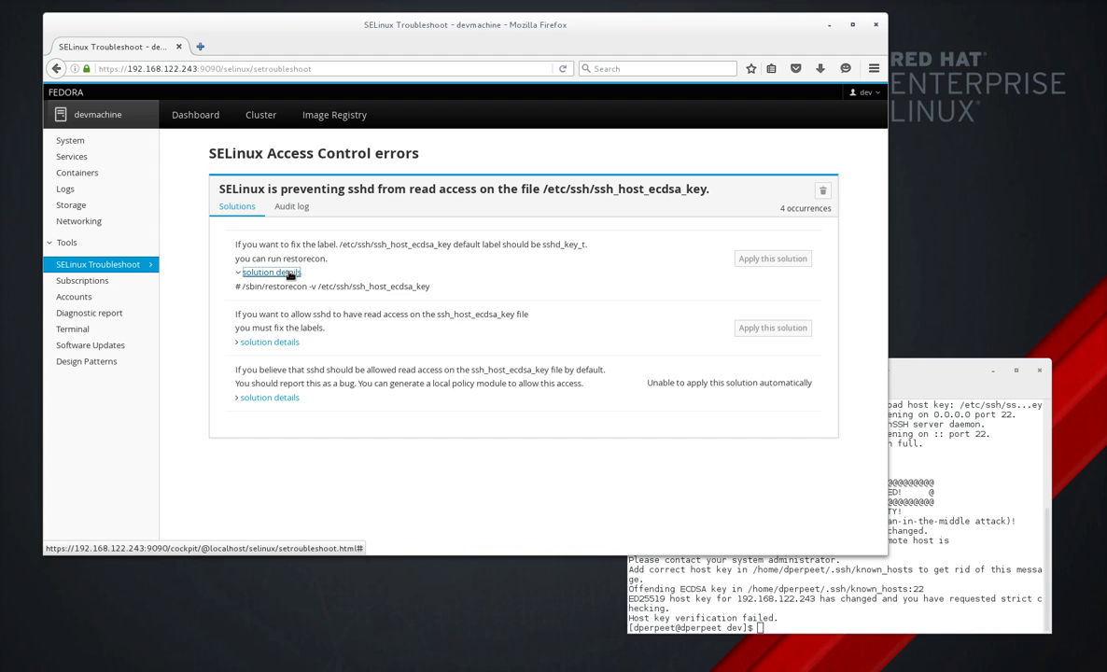
click(291, 272)
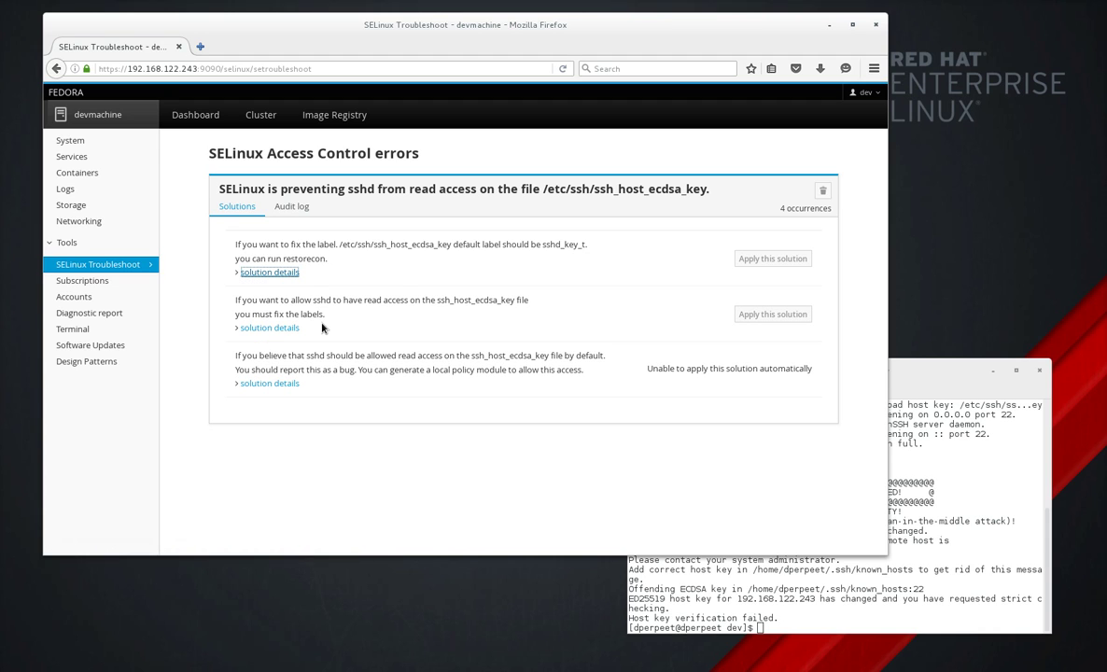
click(261, 328)
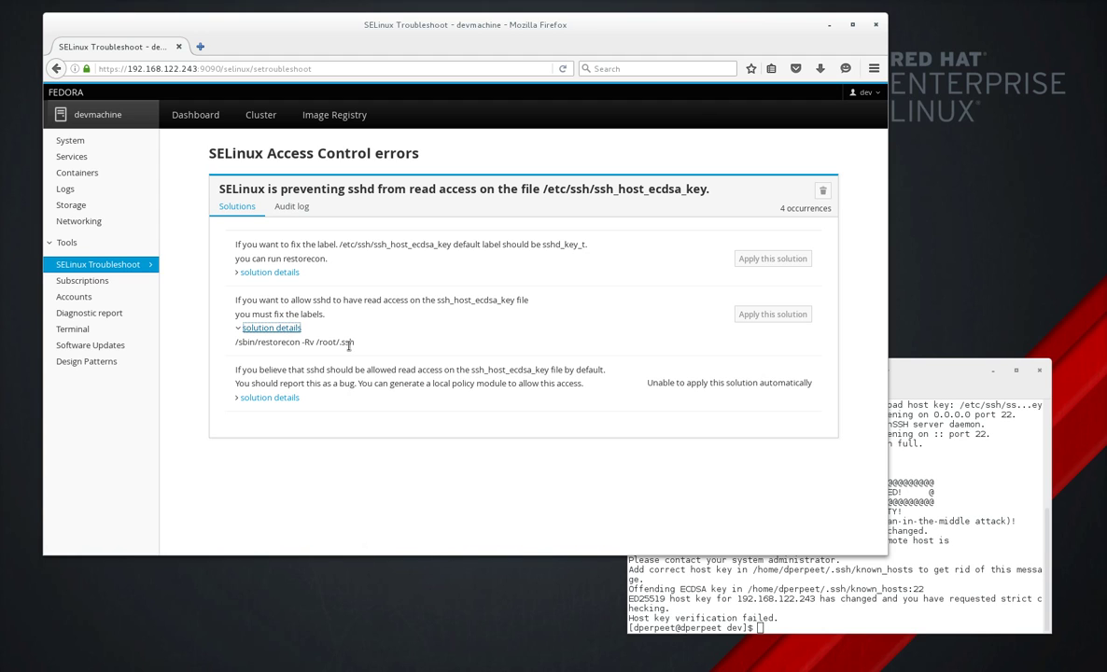
click(272, 328)
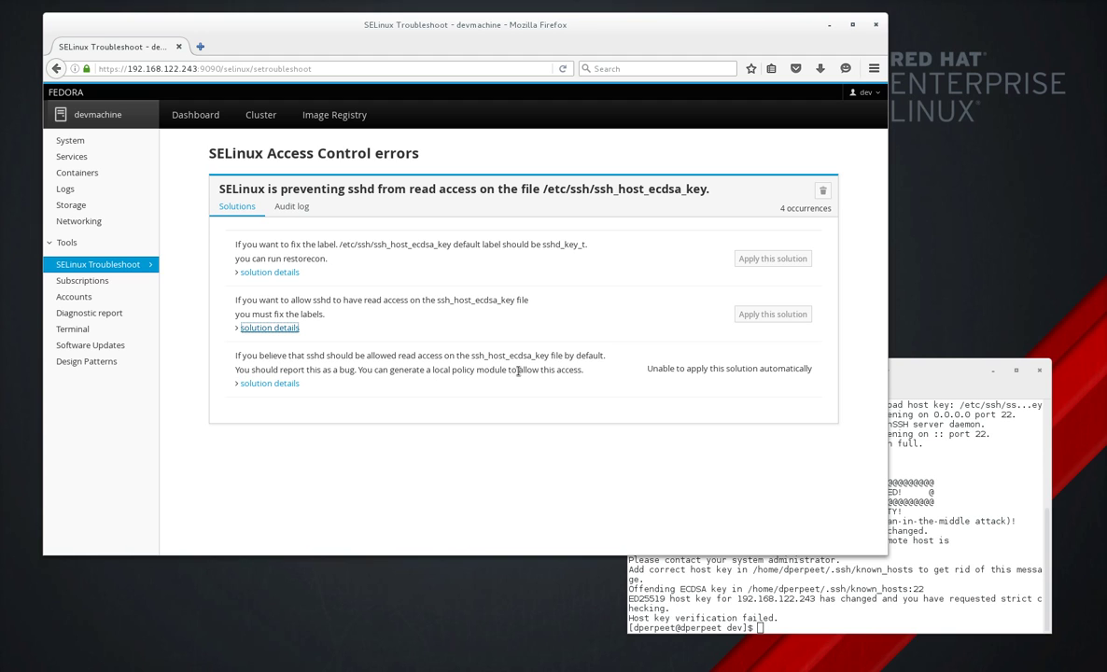
click(284, 383)
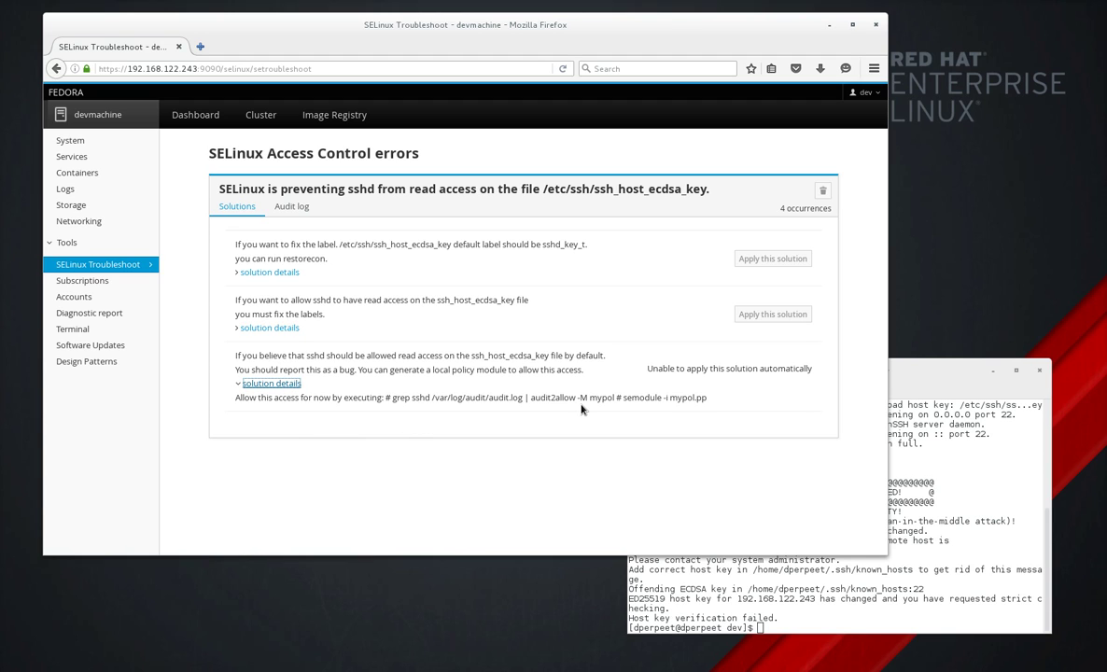
click(280, 384)
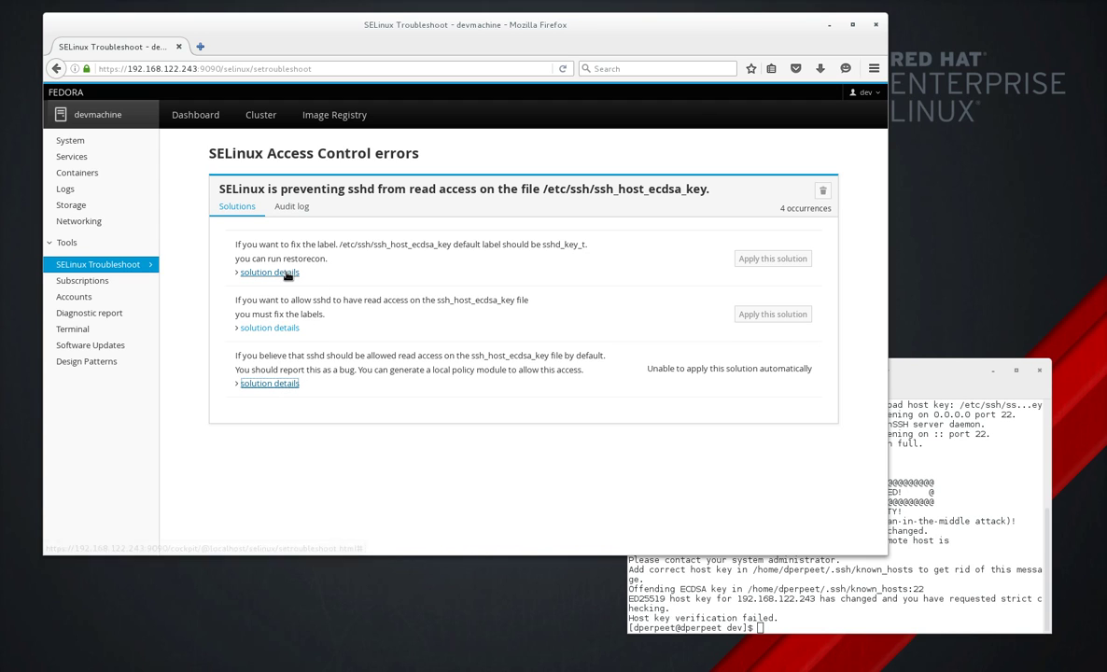
click(275, 272)
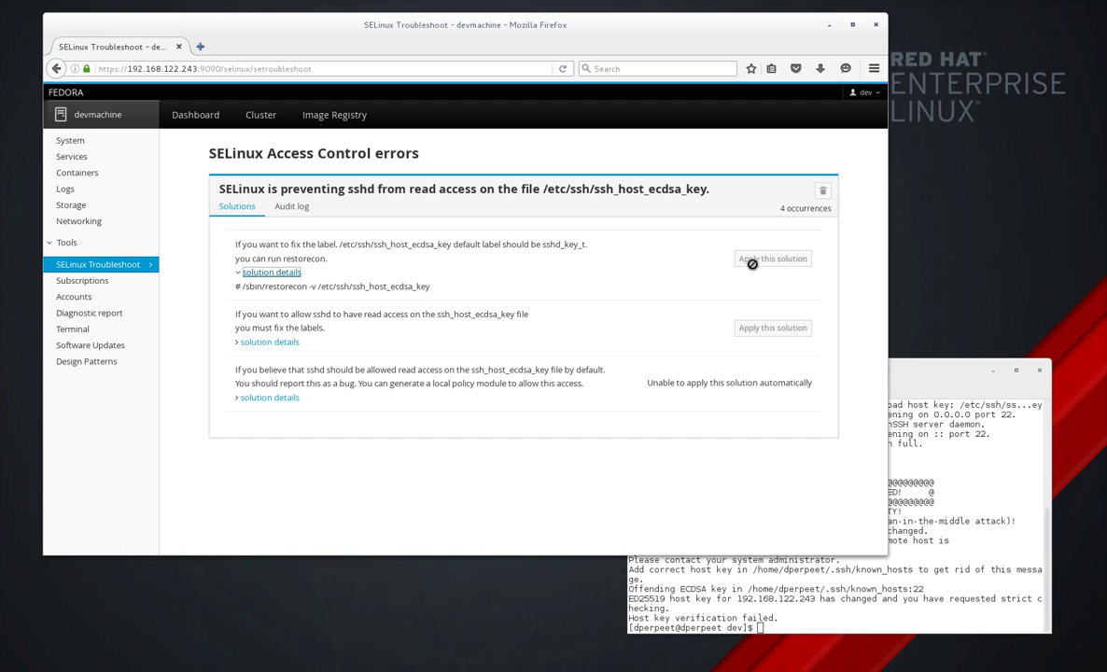
In Cockpit's Terminal, run sudo restorecon -v /etc/ssh/ssh_host_ecdsa_key, then systemctl restart sshd.
click(434, 291)
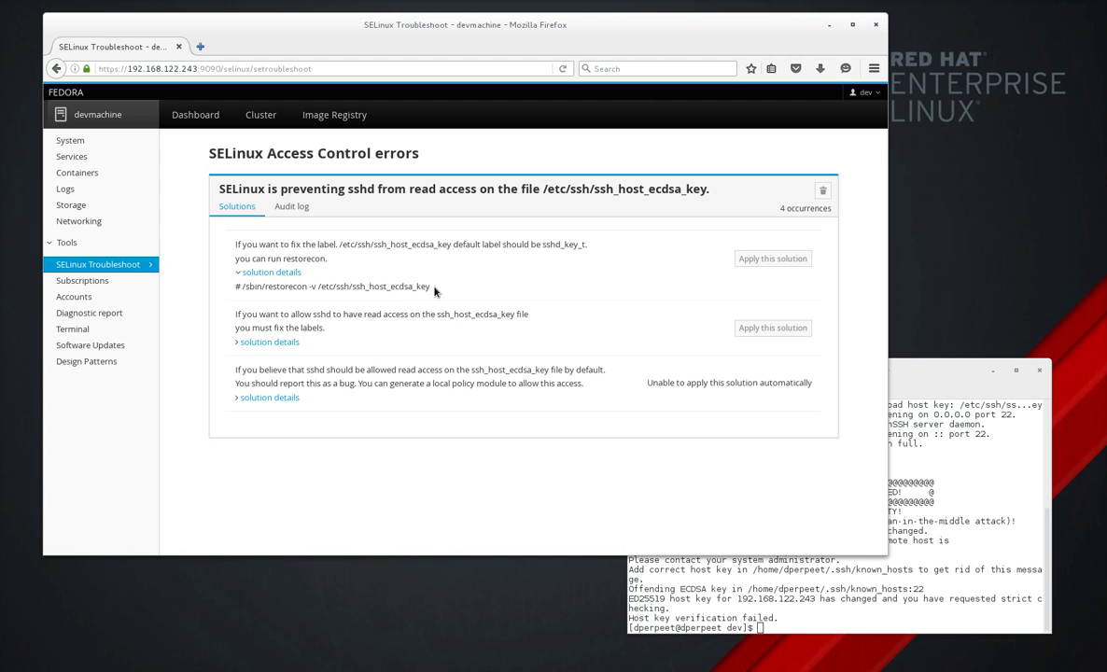
click(67, 331)
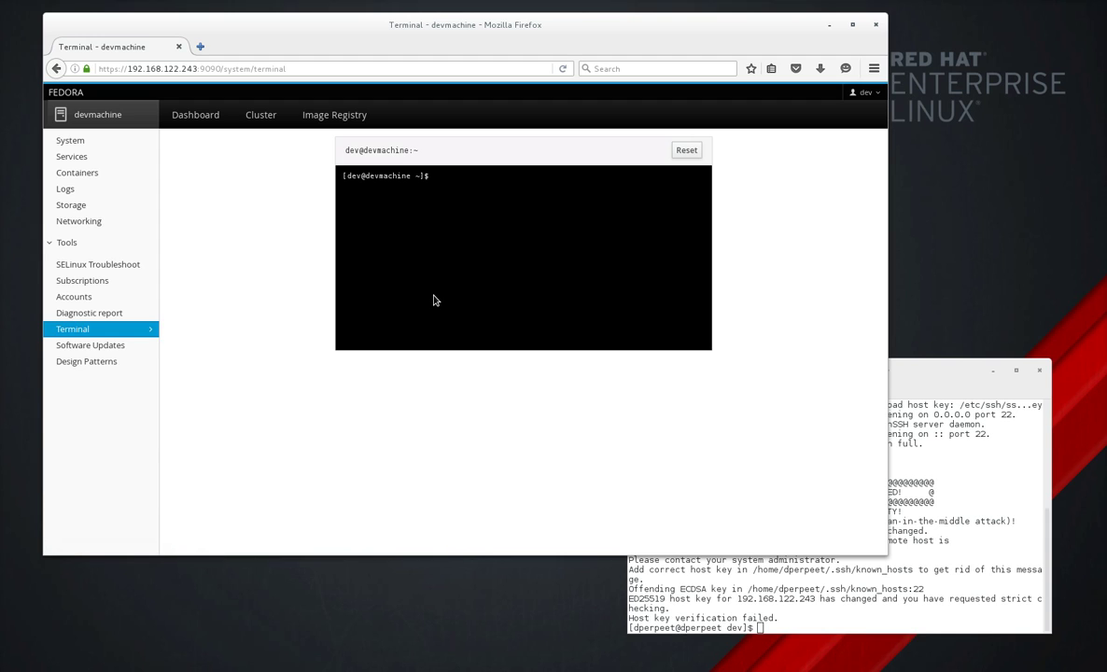
text(sudo restorecon -v /etc/ssh/ssh)
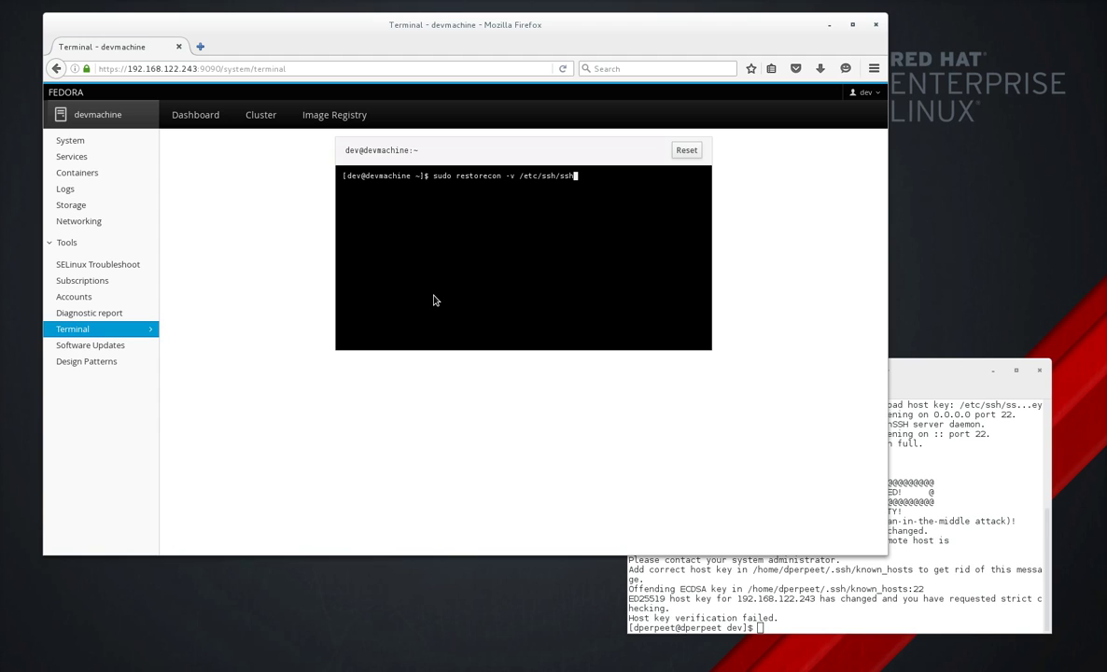
text(_host_ecdsa_key)
key(Return)
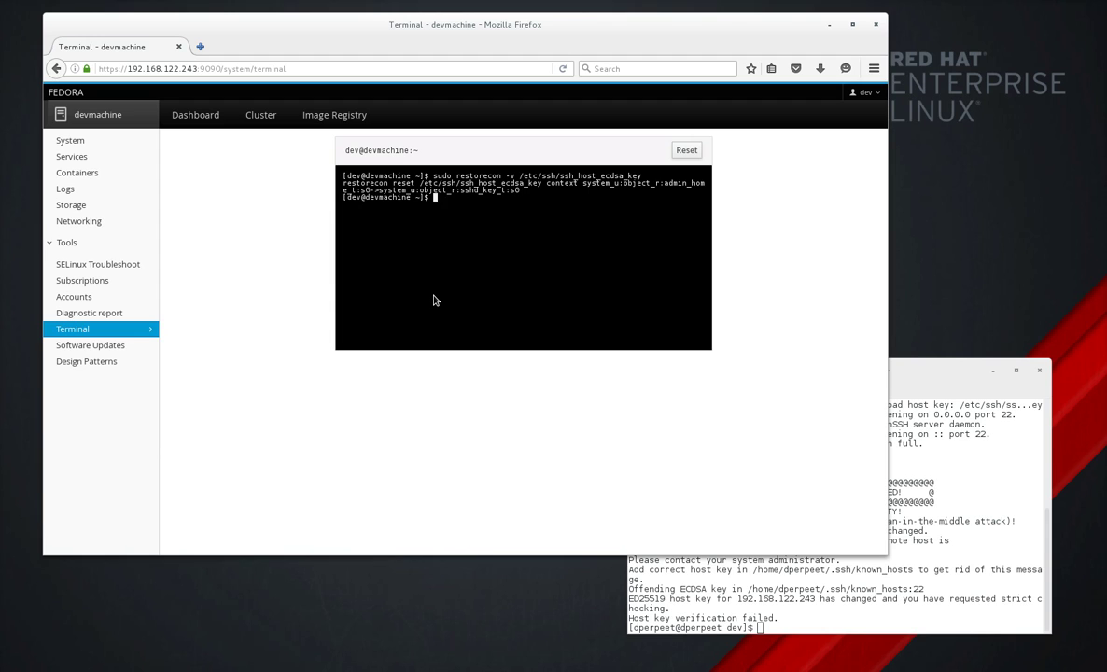
text(systemctl restart sshd)
key(Return)
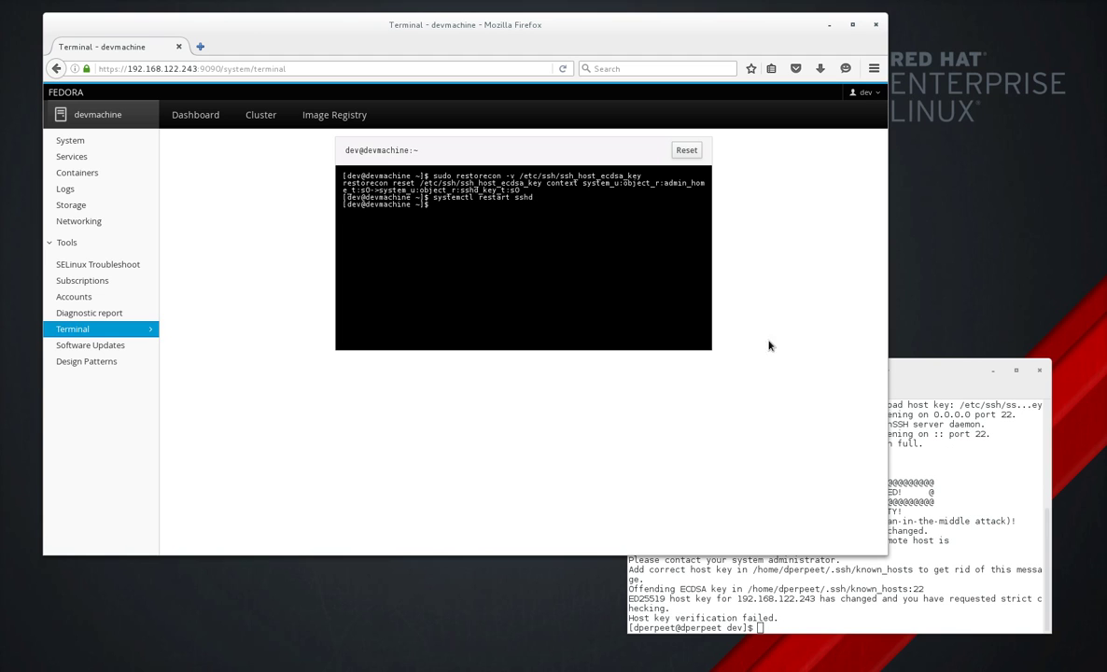
Reconnect to devmachine over ssh from the local terminal, now logging in successfully with the password.
click(971, 487)
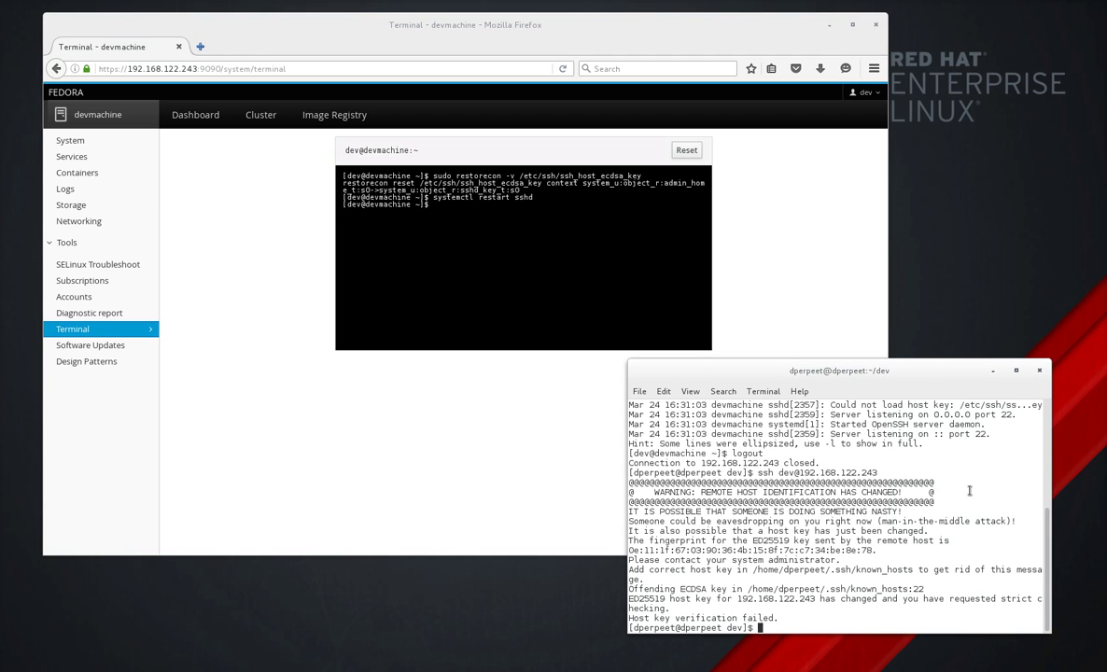
key(Up)
key(Return)
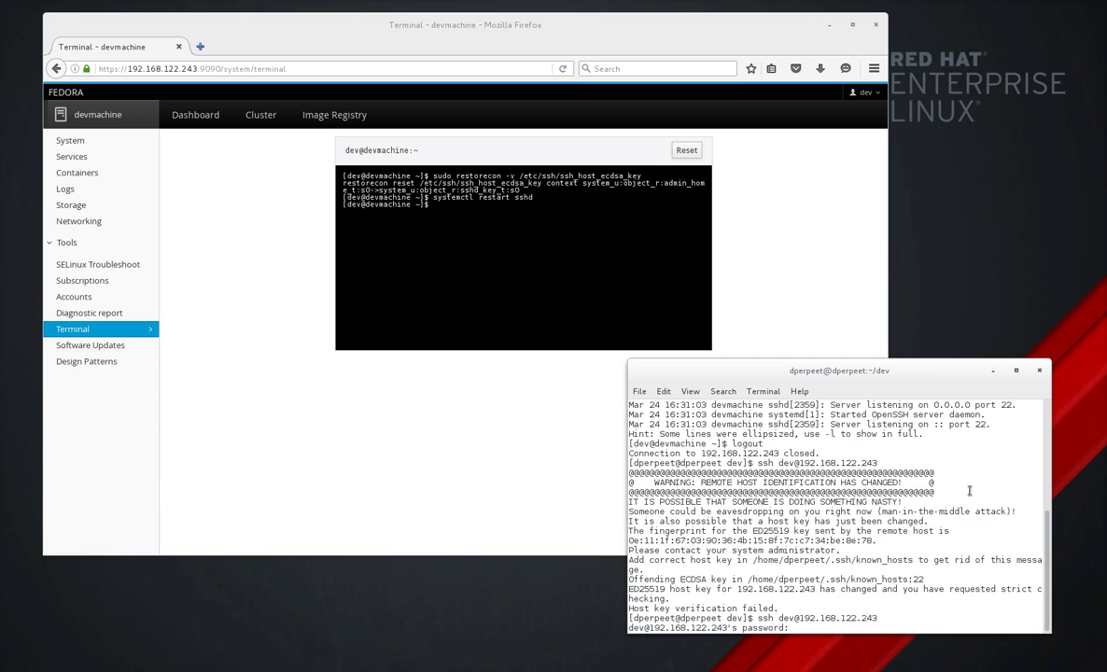
key(Return)
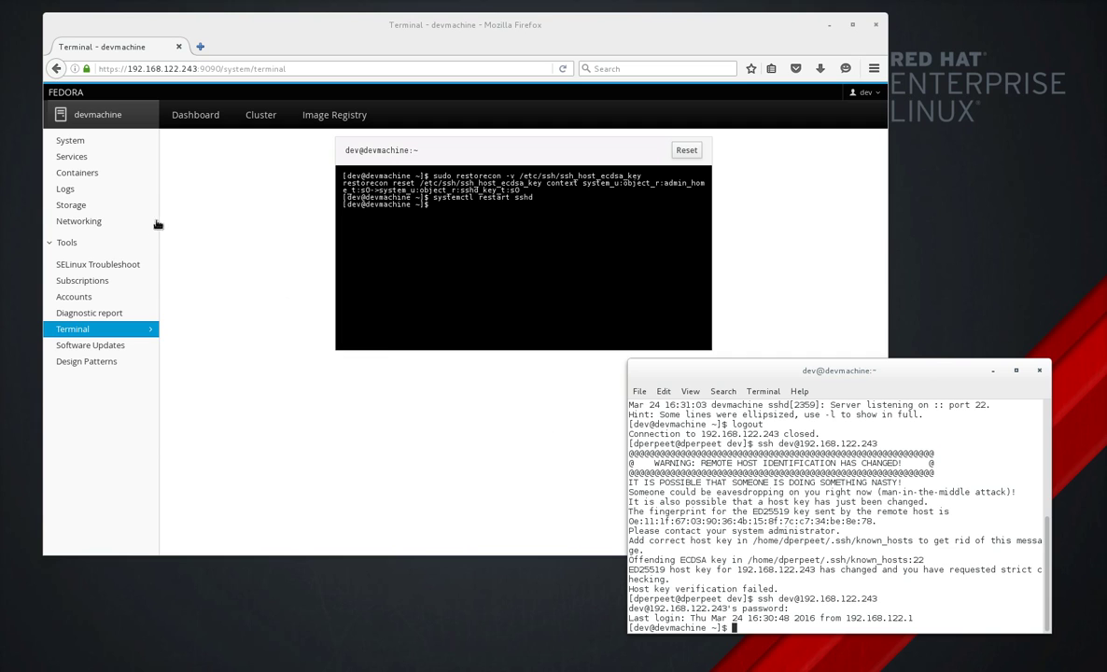
Return to SELinux Troubleshoot and recheck the sshd alert's audit log and solutions, still at 4 occurrences.
click(140, 263)
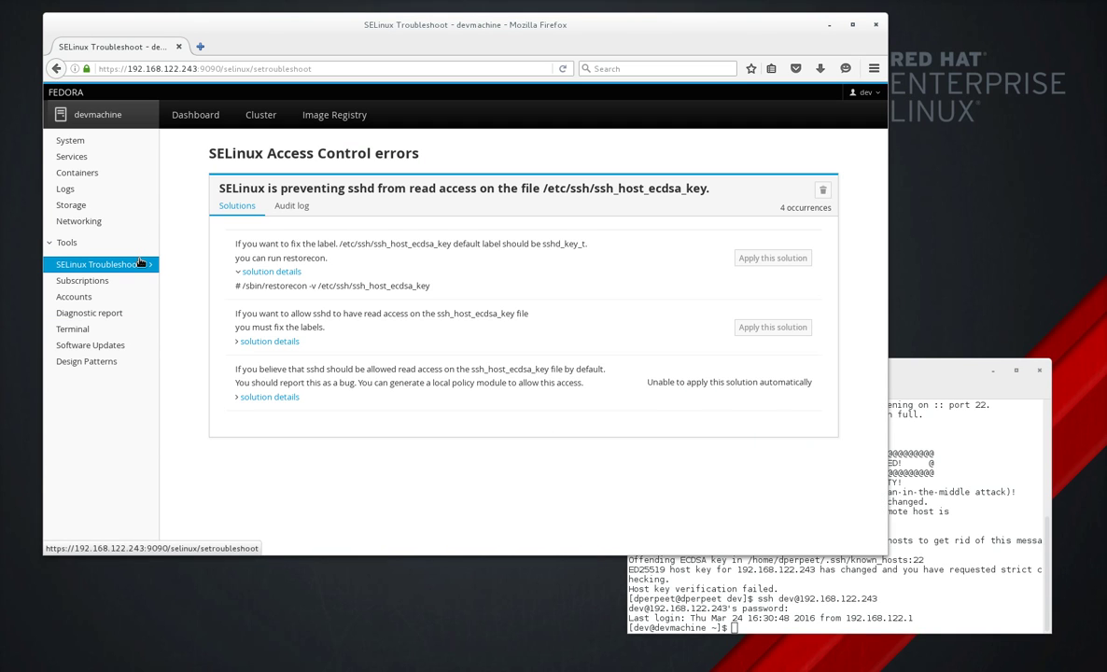
click(376, 189)
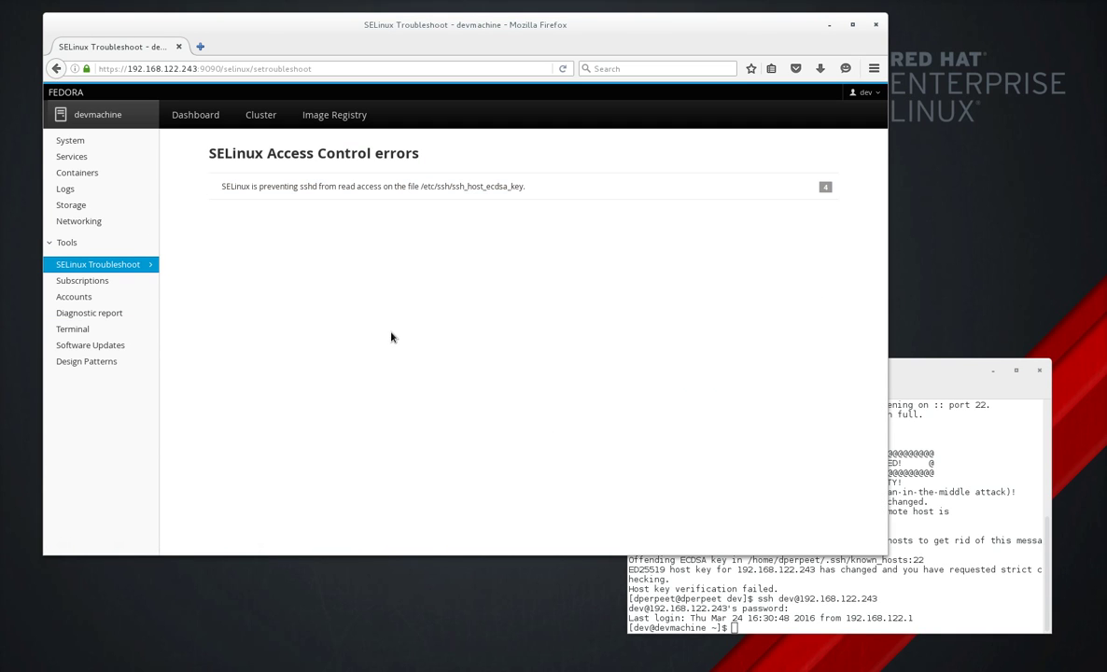
click(399, 185)
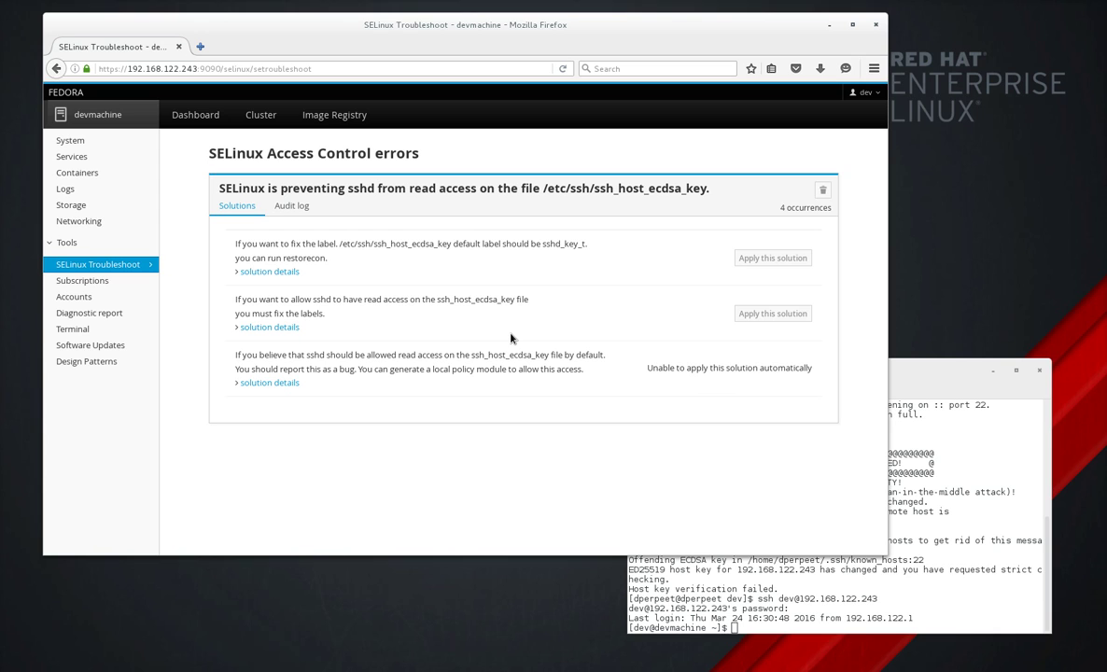
click(278, 206)
click(246, 207)
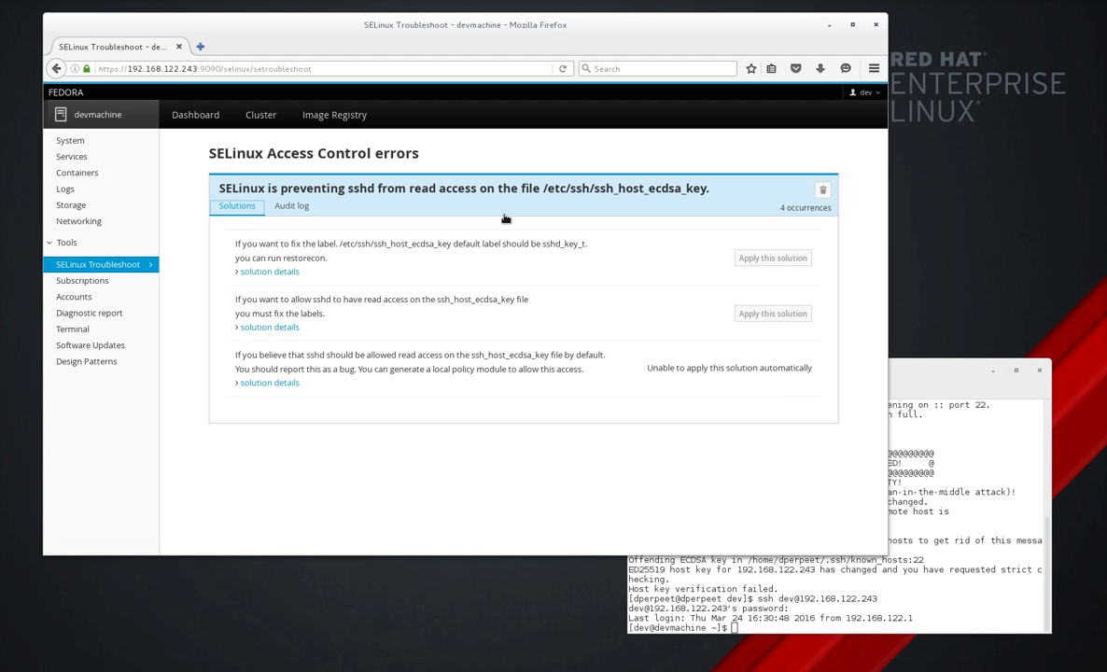